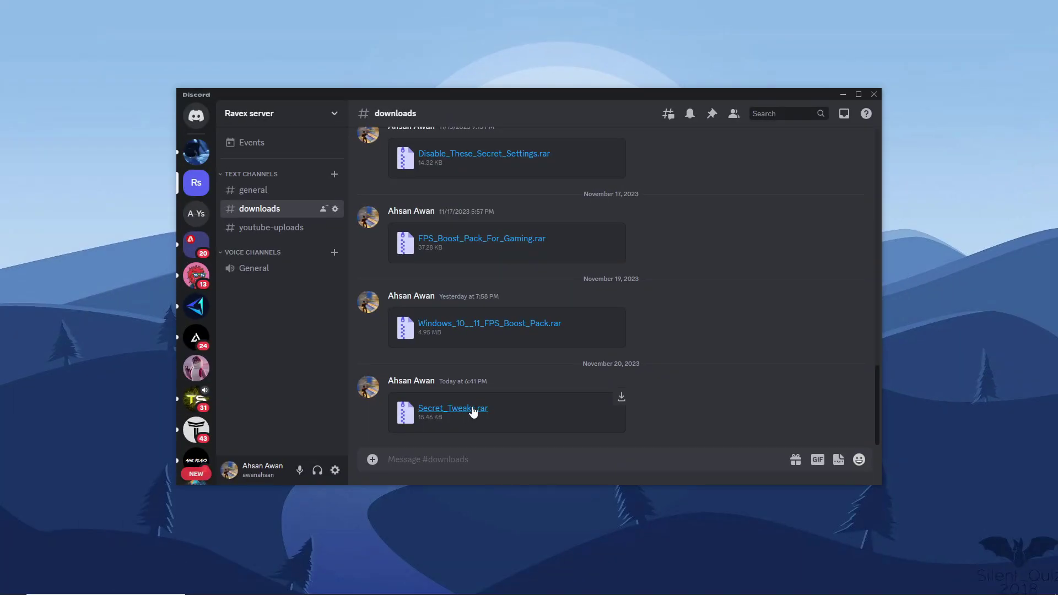
# - Download Secret_Tweaks.rar from Discord and extract it onto the desktop with Extract Here
pyautogui.click(620, 397)
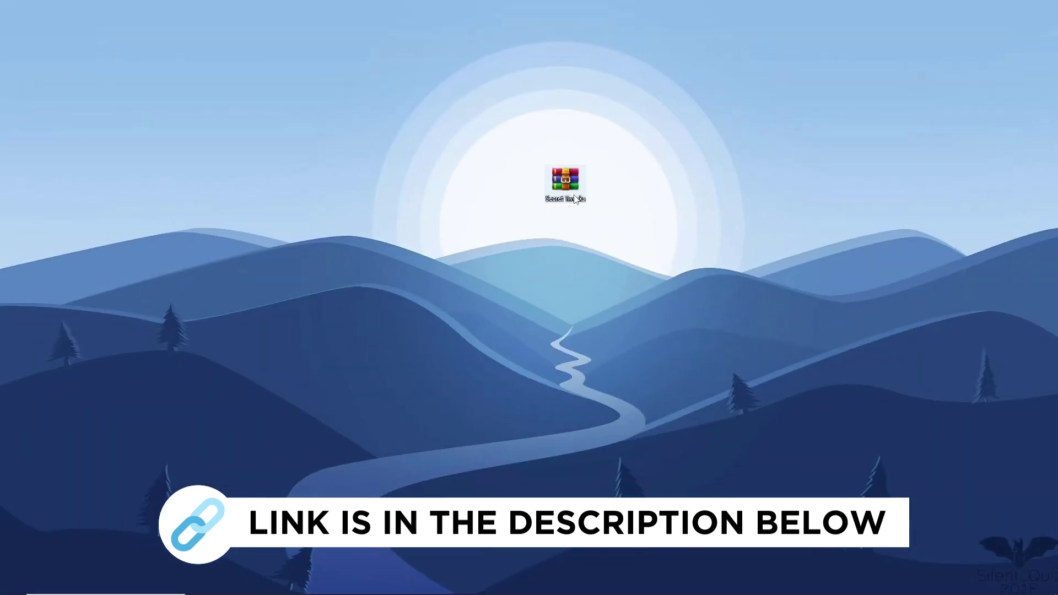
pyautogui.rightClick(574, 194)
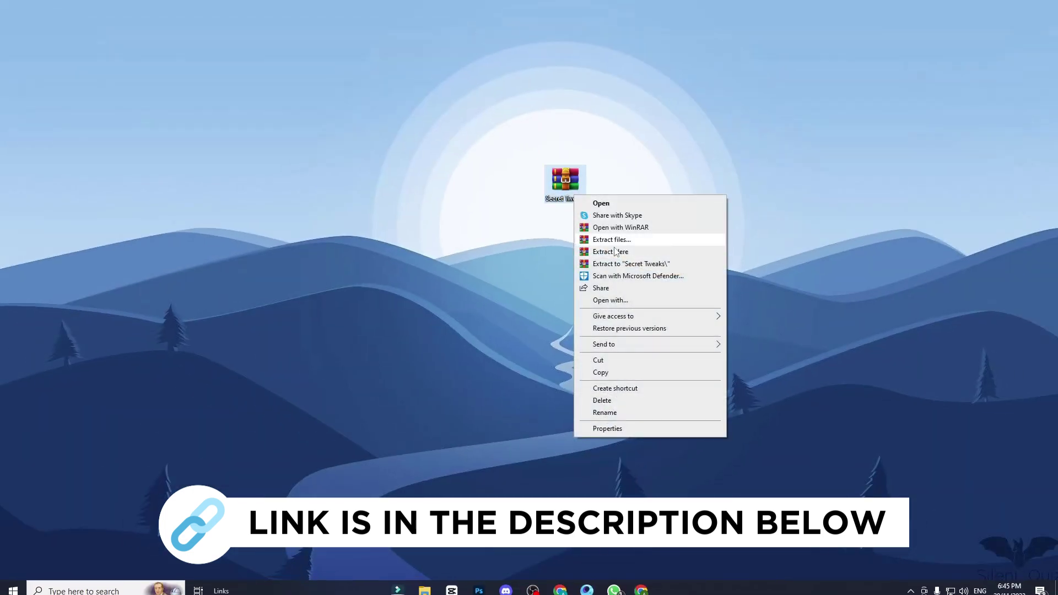
pyautogui.click(632, 253)
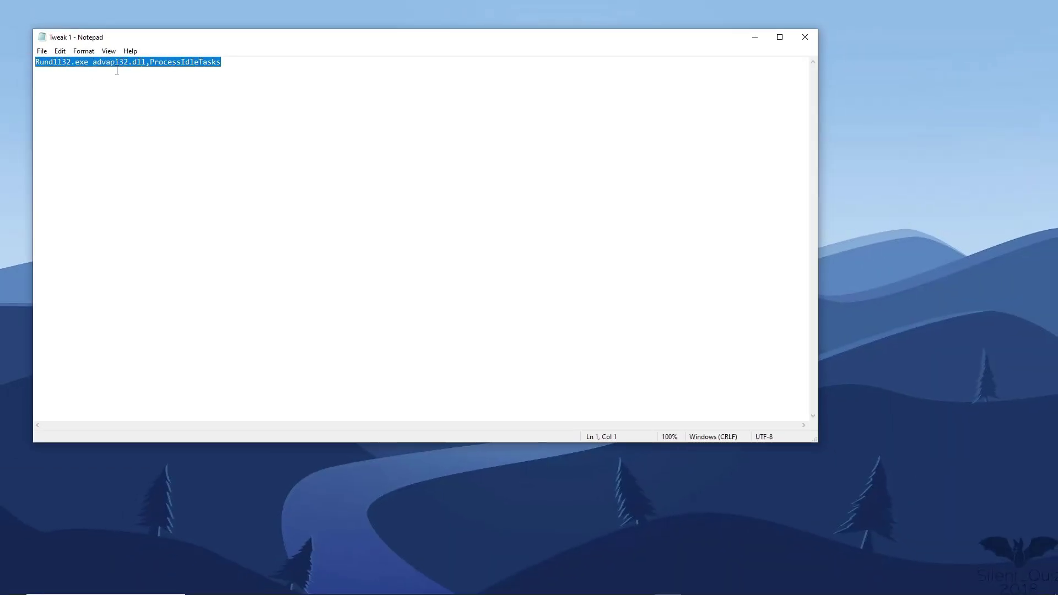
# - Copy the Rundll32 ProcessIdleTasks command and paste it into an administrator Command Prompt
pyautogui.rightClick(117, 70)
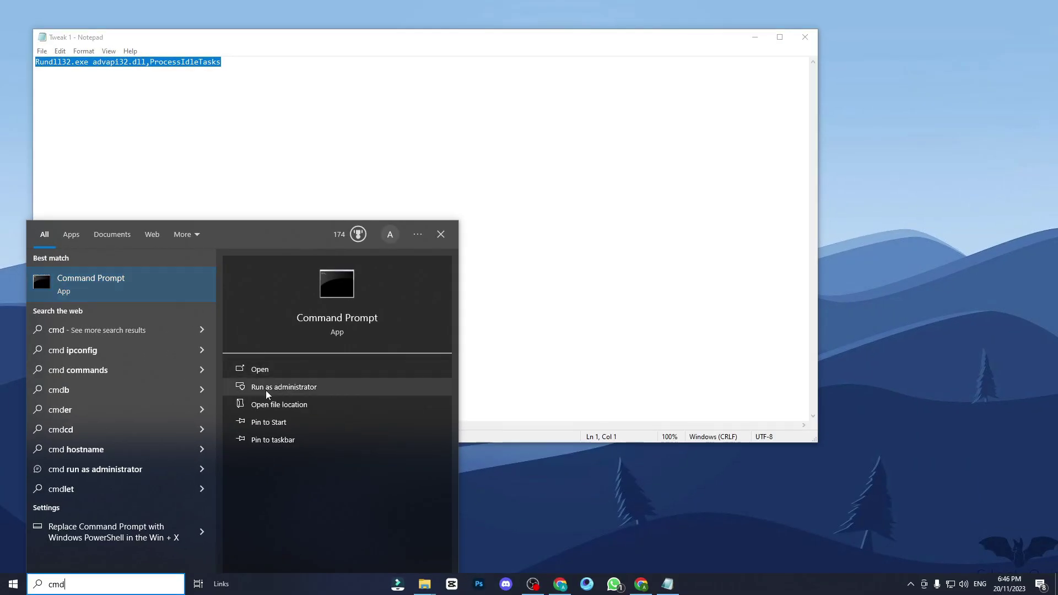
pyautogui.click(266, 388)
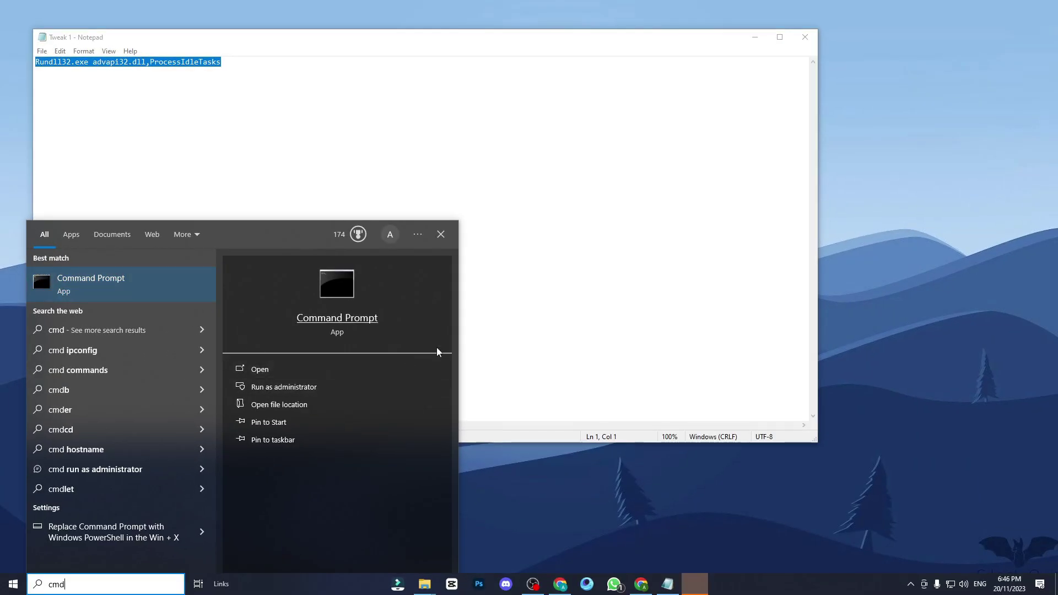
pyautogui.click(493, 363)
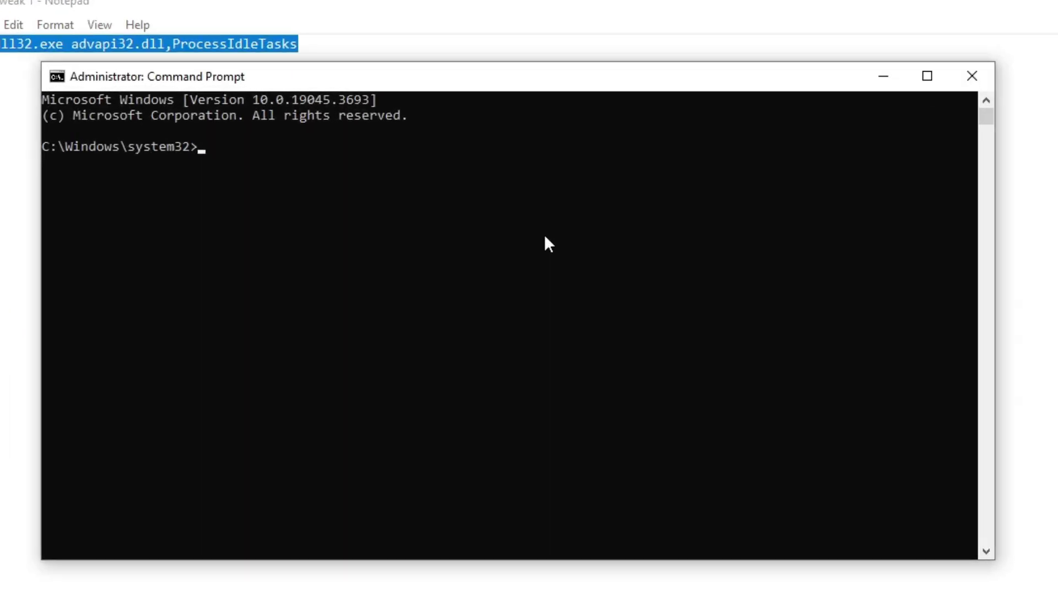
pyautogui.rightClick(544, 243)
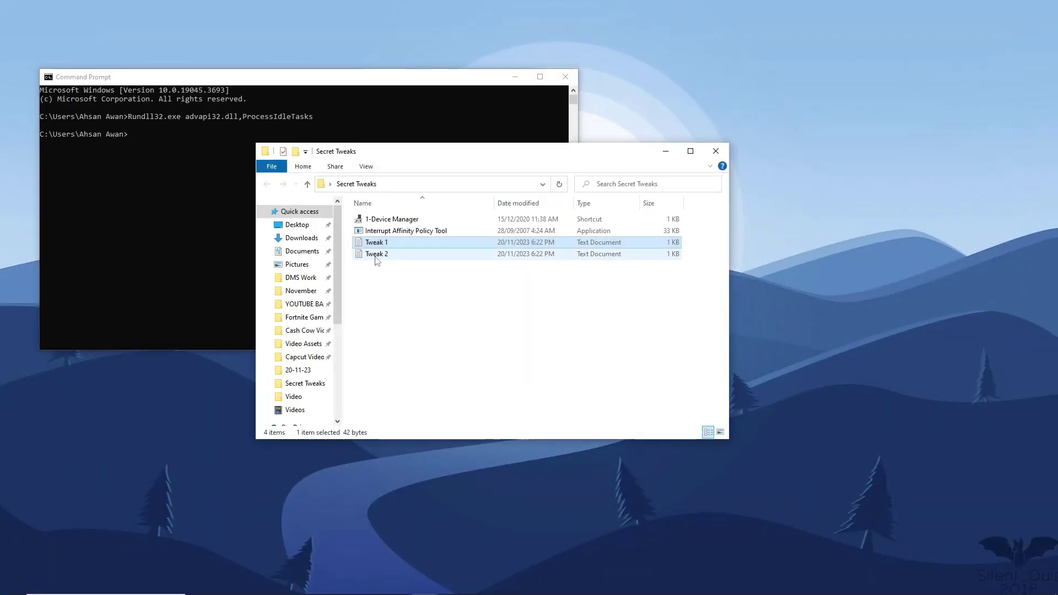
# - Run Tweak 2's REG ADD Win32PrioritySeparation command, which returns an invalid key name error
pyautogui.doubleClick(375, 257)
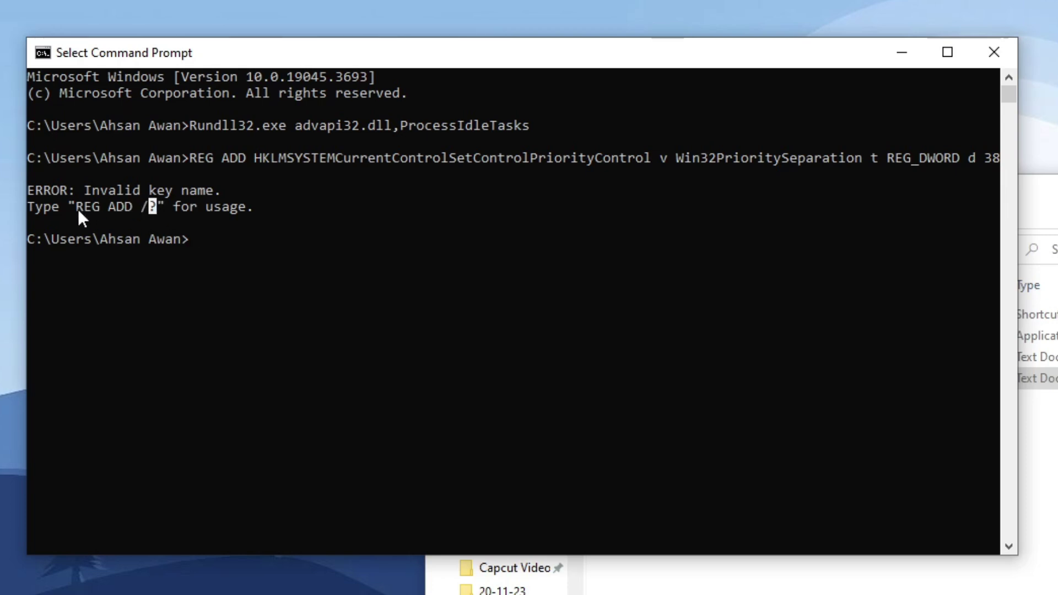
# - Copy "REG ADD /?" from the error and run it to show the full usage help
pyautogui.press('Return')
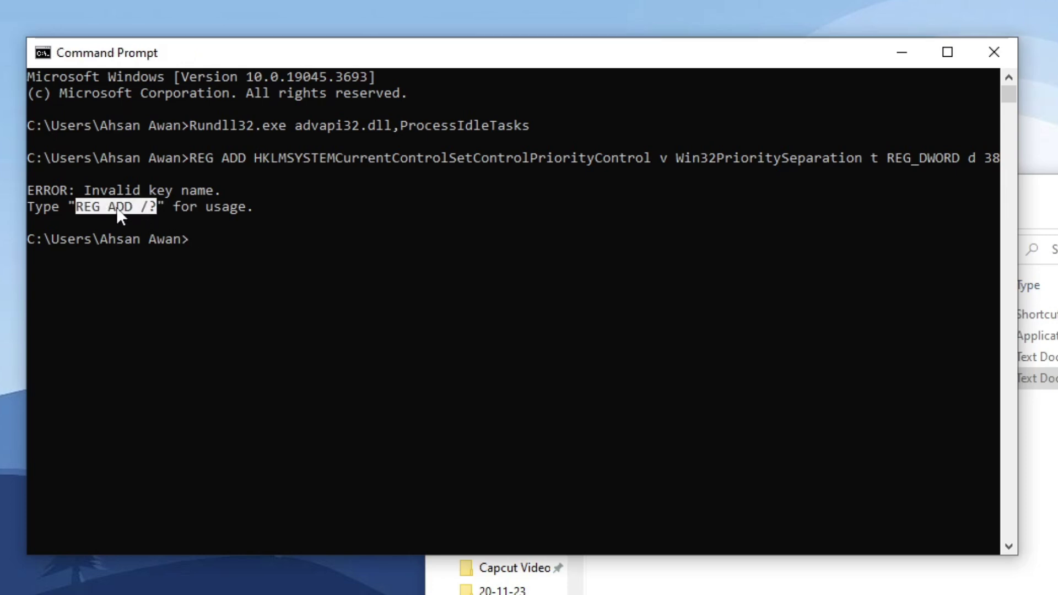
pyautogui.press('Return')
pyautogui.write('REG ADD /?')
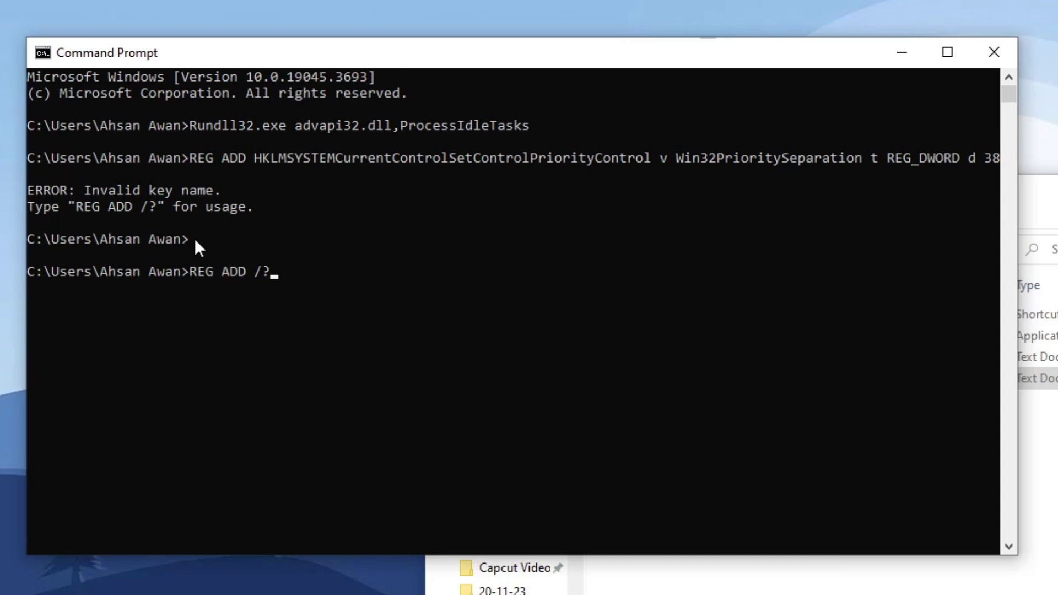
pyautogui.press('Return')
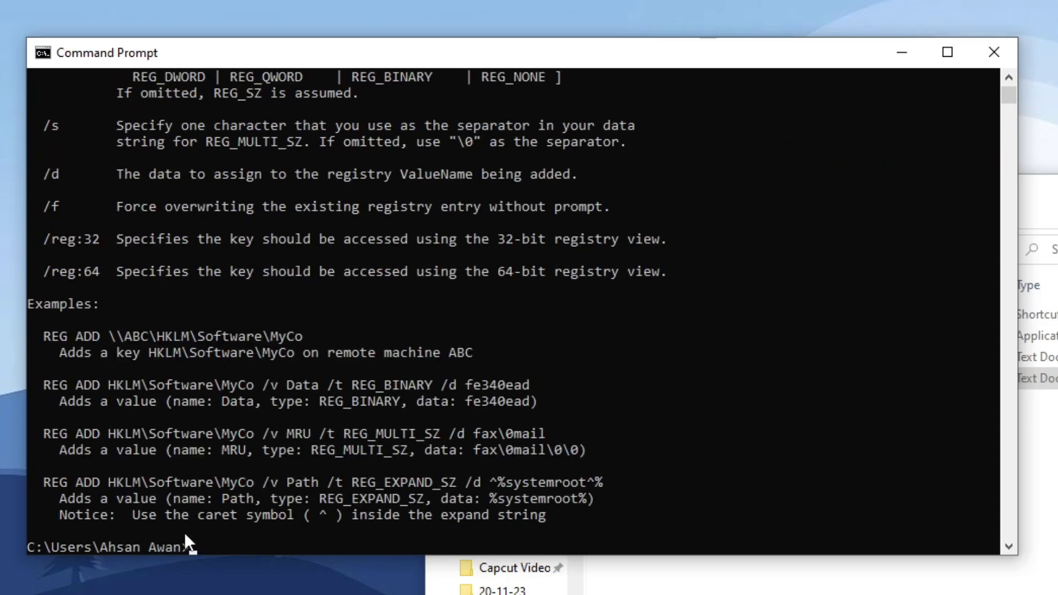
pyautogui.scroll(3, 220, 404)
pyautogui.scroll(7, 250, 405)
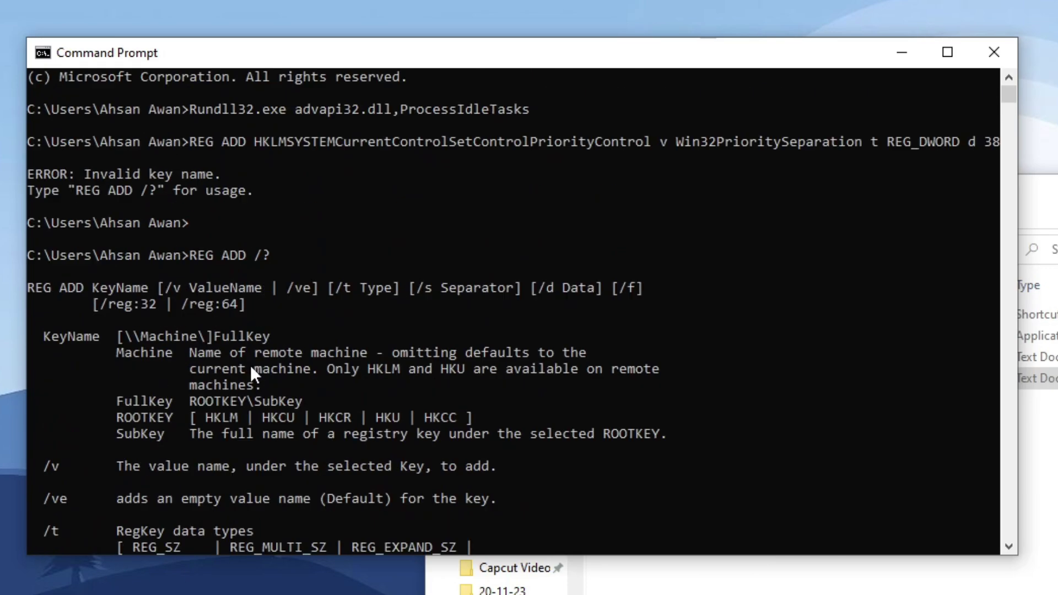
pyautogui.scroll(1, 247, 337)
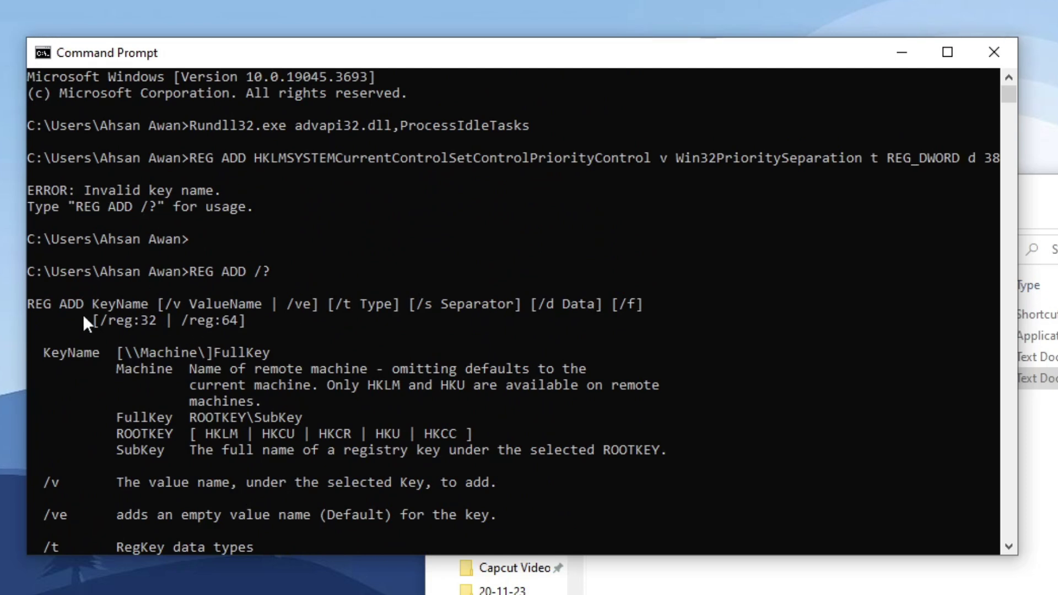
pyautogui.scroll(-2, 190, 320)
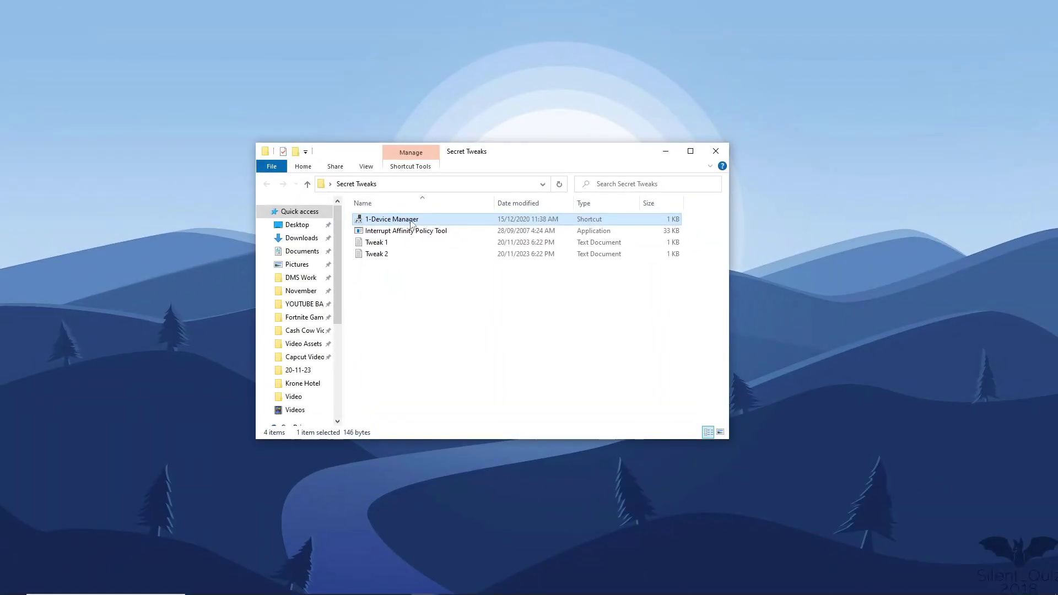
# - In Device Manager's System devices, disable the Composite Bus Enumerator and confirm
pyautogui.click(61, 250)
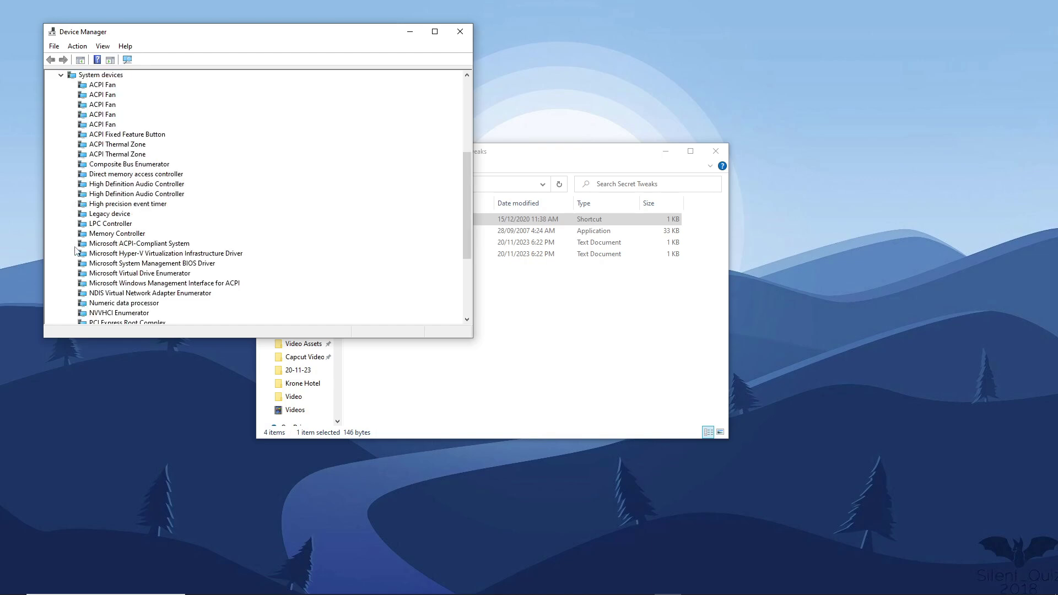
pyautogui.scroll(1, 106, 165)
pyautogui.click(186, 312)
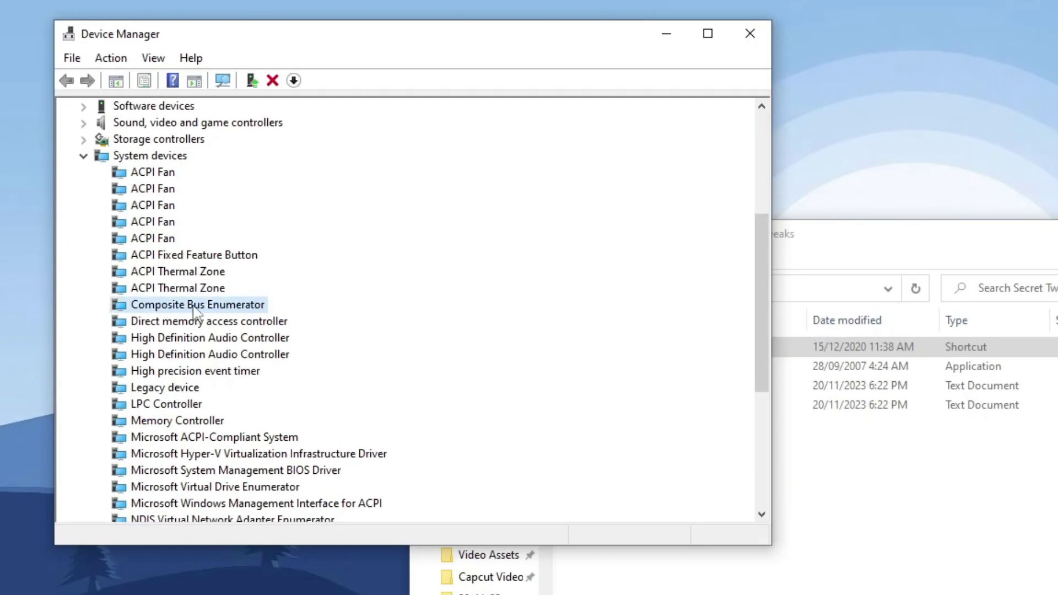
pyautogui.rightClick(187, 312)
pyautogui.click(237, 344)
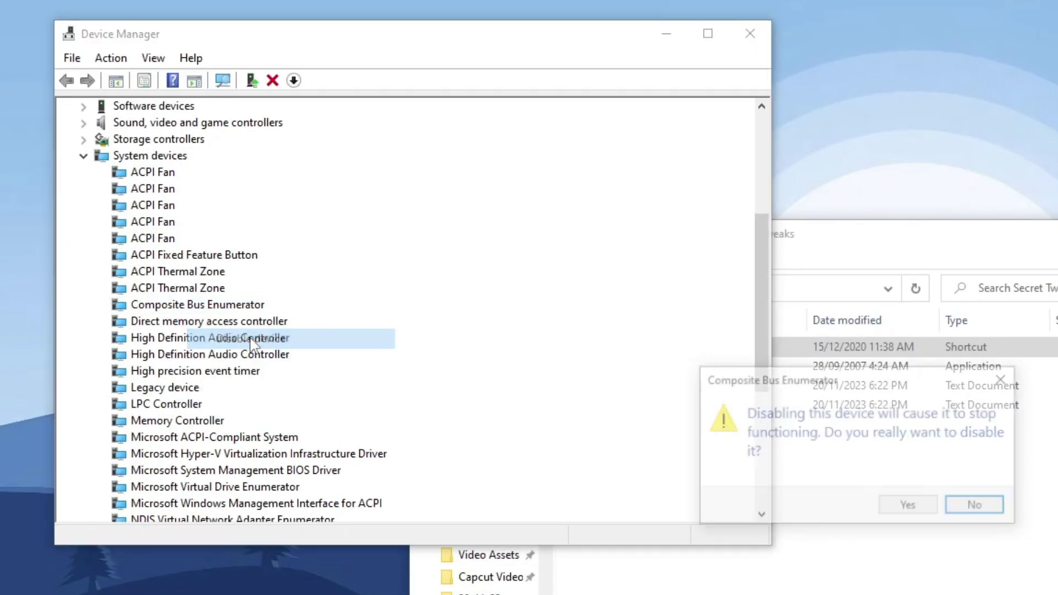
pyautogui.click(910, 506)
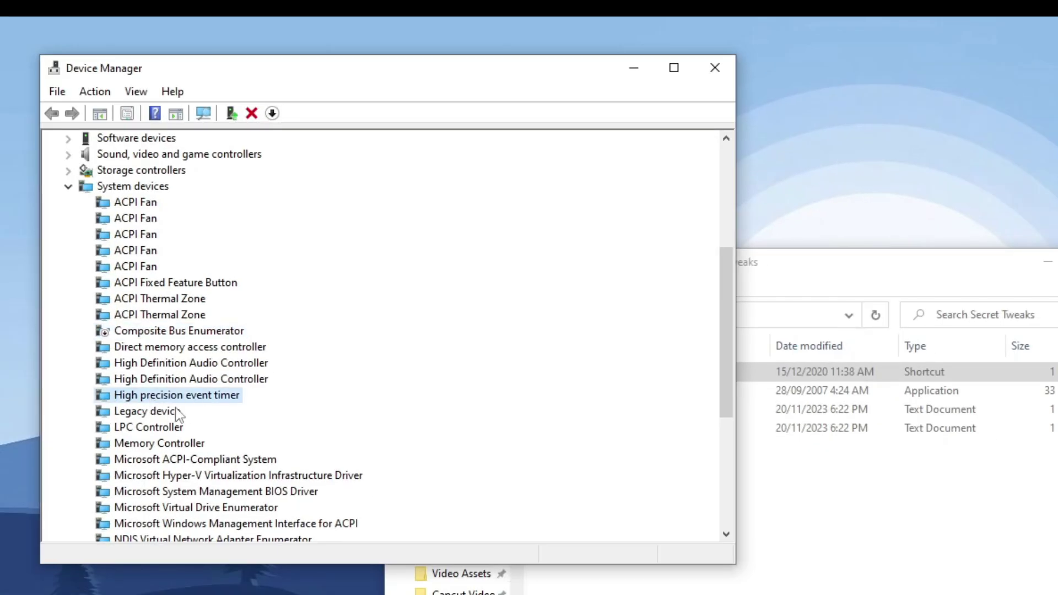
# - Disable the High precision event timer device and confirm
pyautogui.rightClick(197, 397)
pyautogui.click(237, 428)
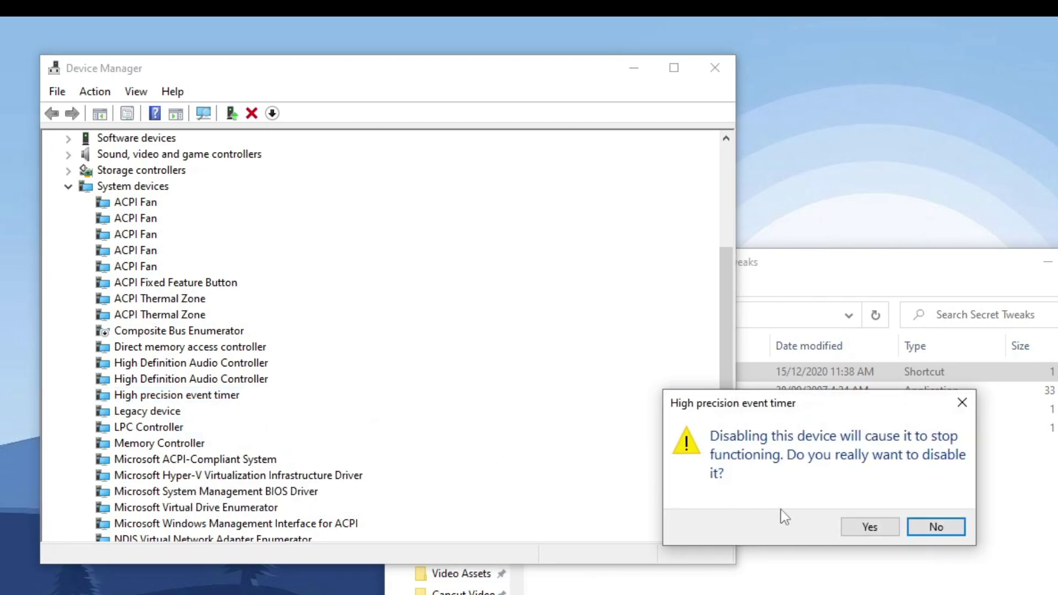
pyautogui.click(864, 527)
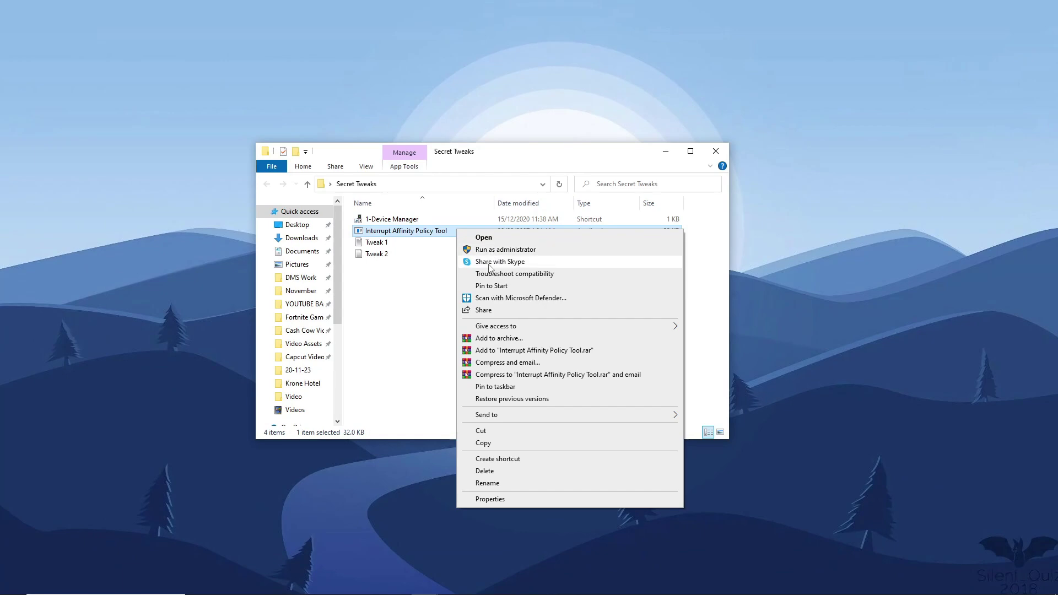
# - Launch the Interrupt Affinity Policy Tool as administrator and dismiss the registry error
pyautogui.click(493, 249)
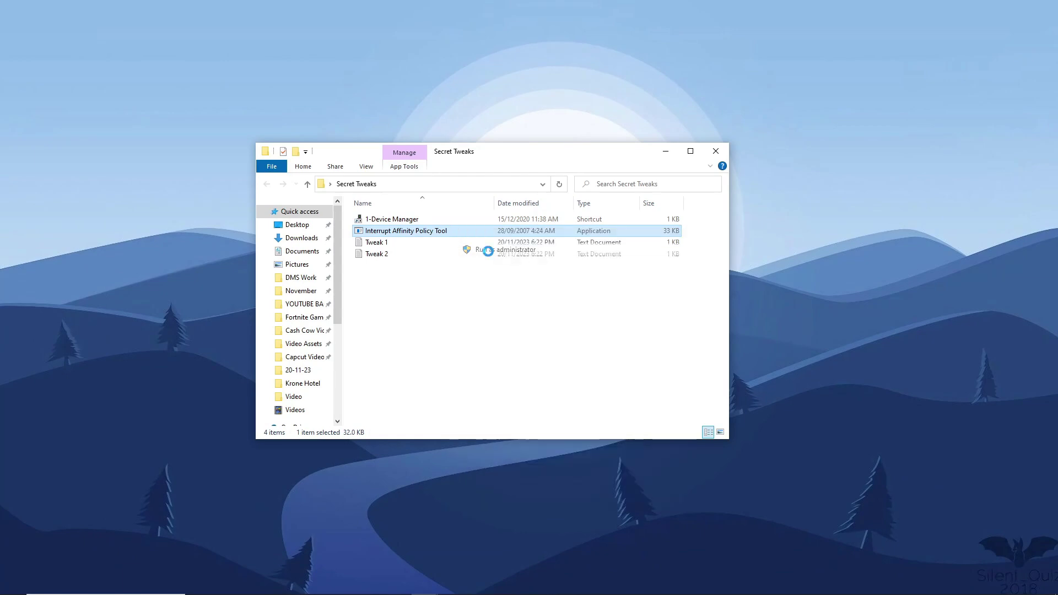
pyautogui.click(443, 387)
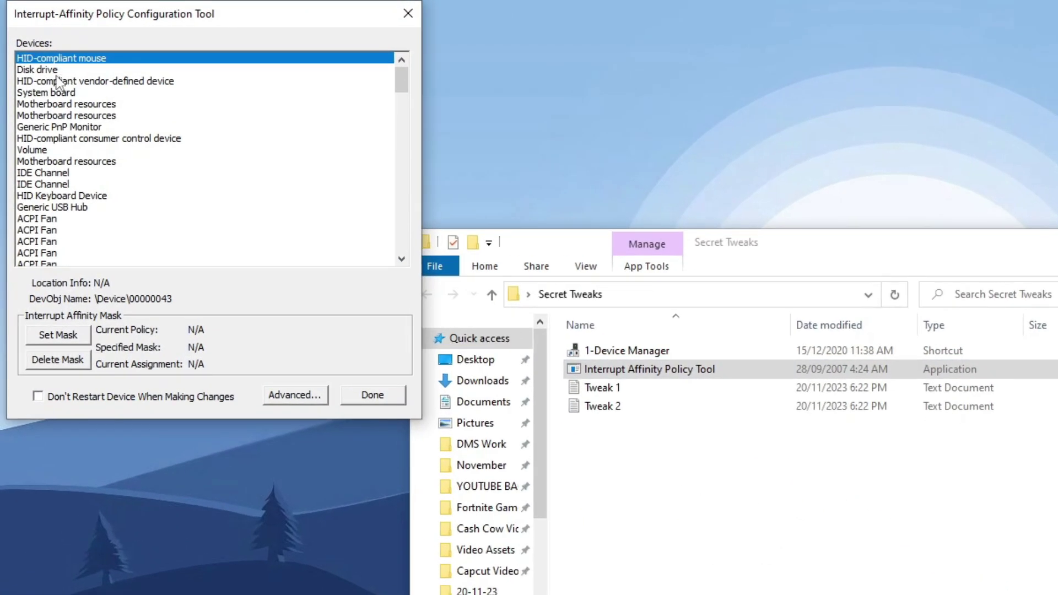
pyautogui.scroll(-2, 58, 81)
pyautogui.scroll(-2, 62, 92)
pyautogui.scroll(-2, 66, 103)
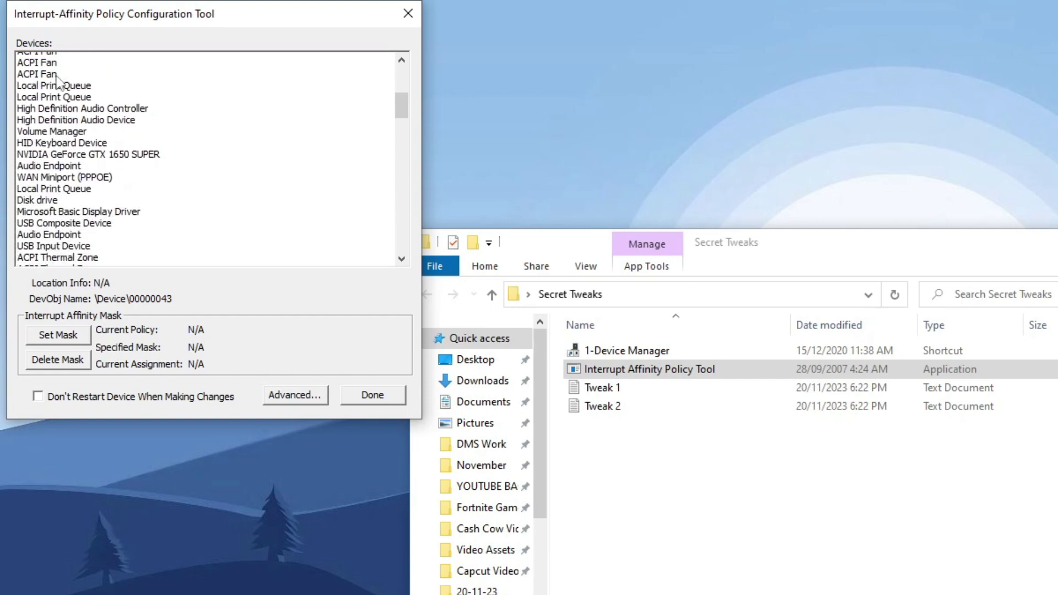
pyautogui.scroll(-1, 73, 114)
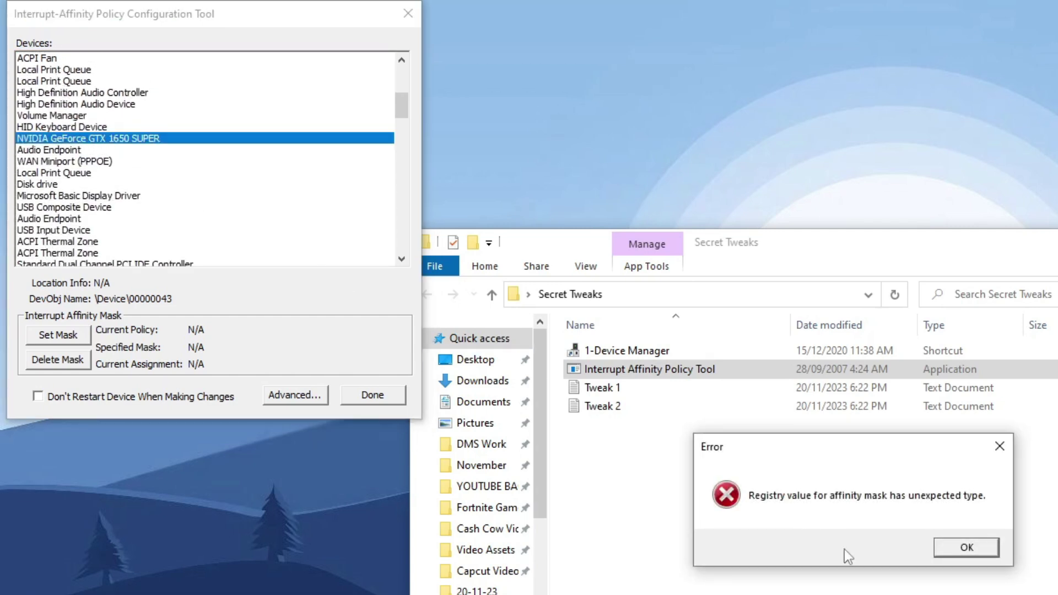
pyautogui.click(966, 548)
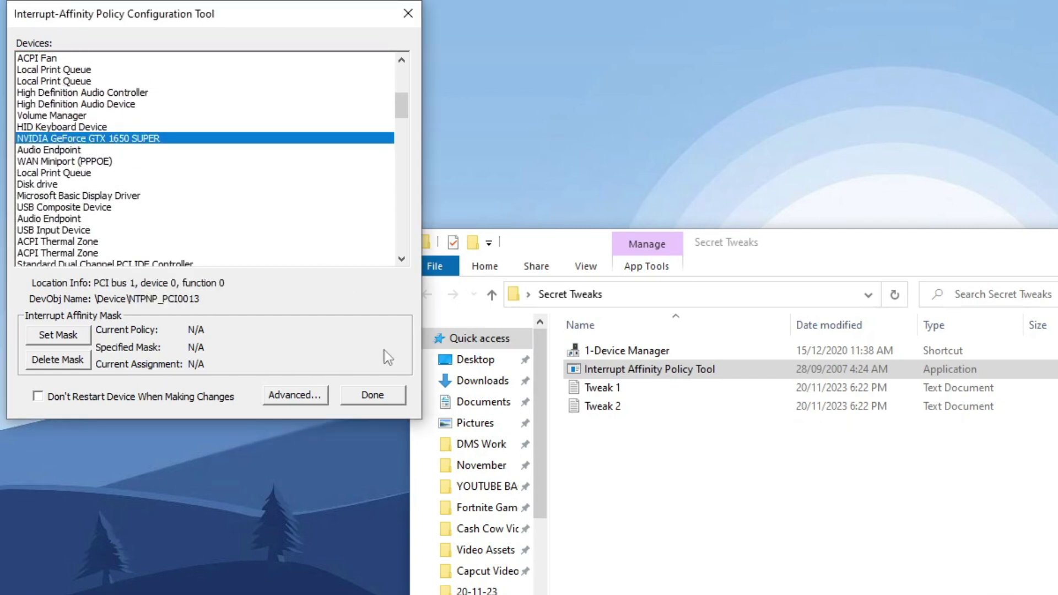
# - Set the GTX 1650 SUPER's affinity mask to CPU 3 only (0x8), dismissing the registry type error
pyautogui.click(47, 341)
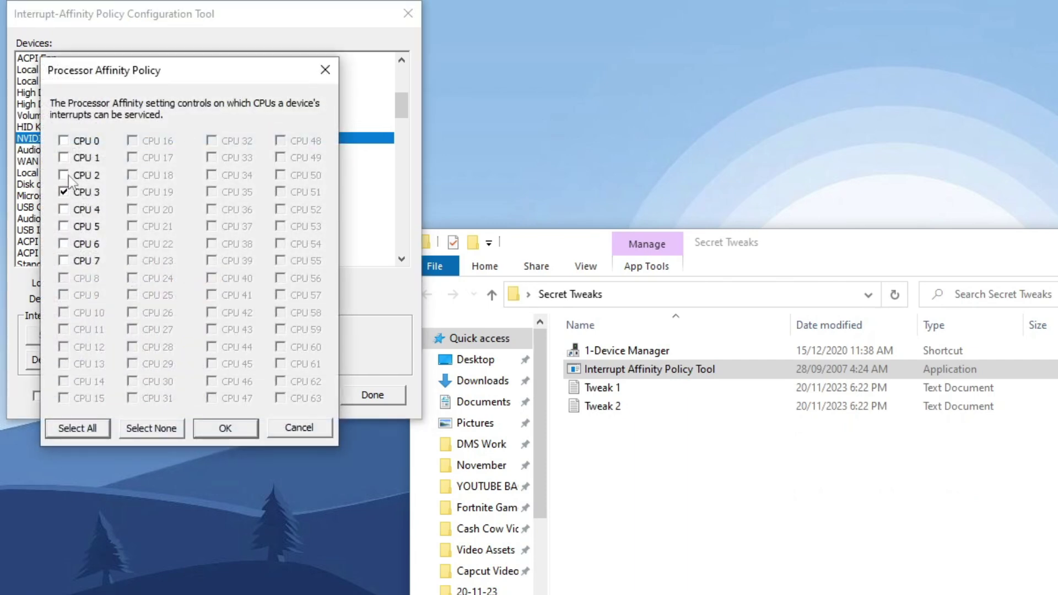
pyautogui.click(223, 429)
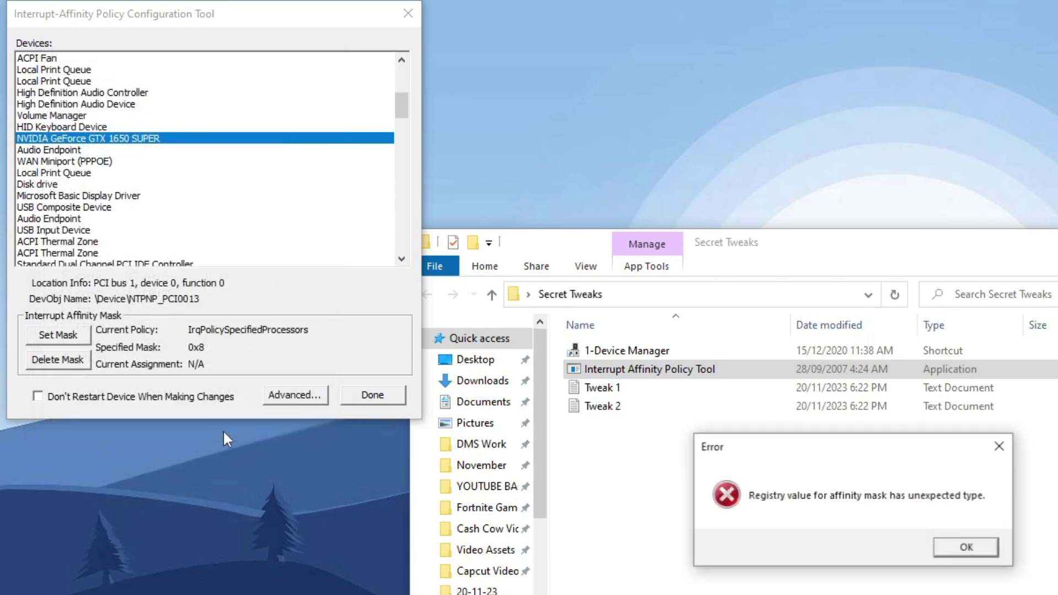
pyautogui.click(966, 547)
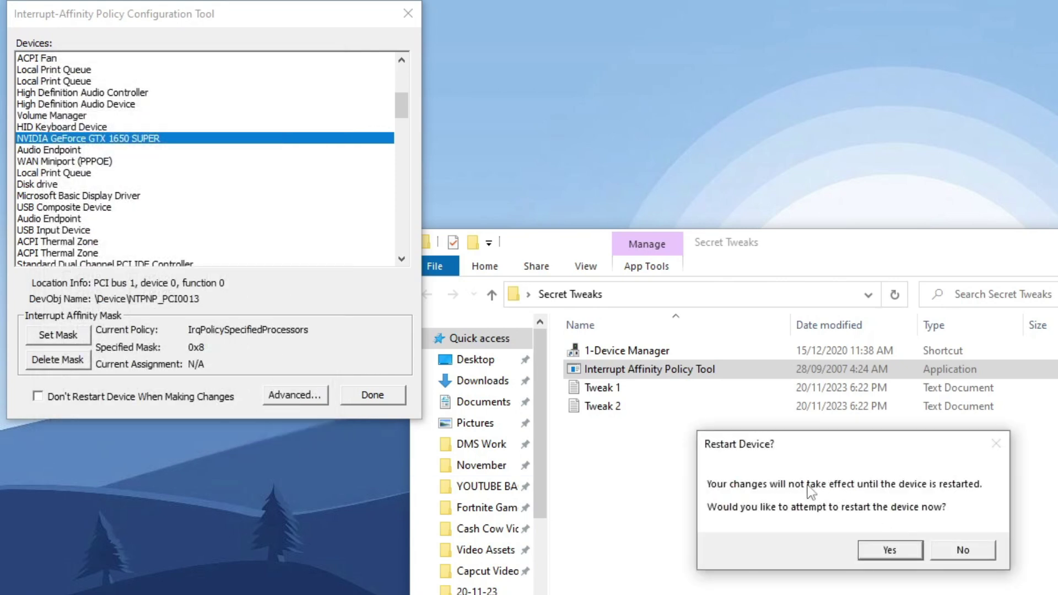